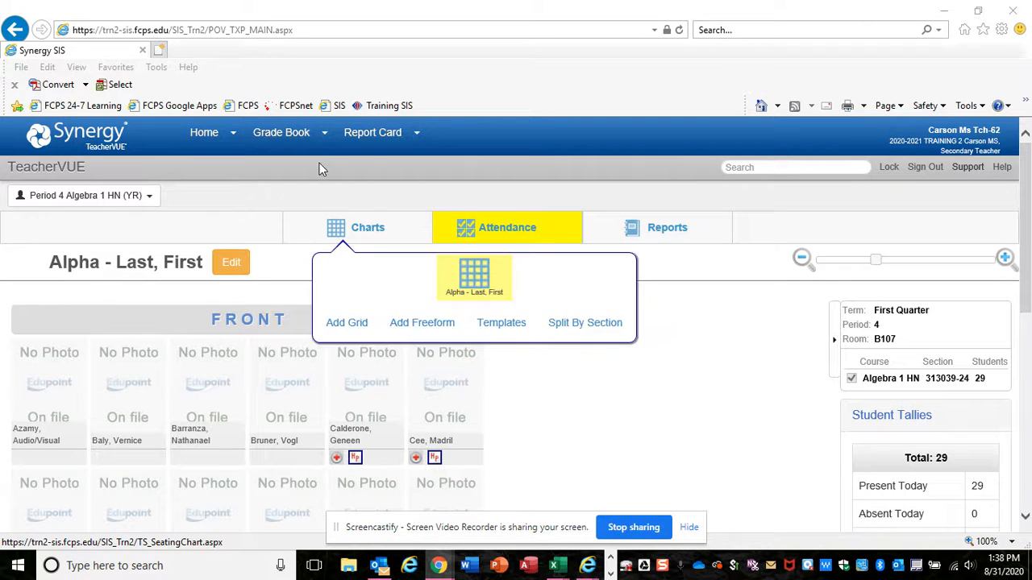
In Grade Book Setup, set the Algebra 1 class to Only Show My Types for its assignment types and update the setting
mouse_move(315, 150)
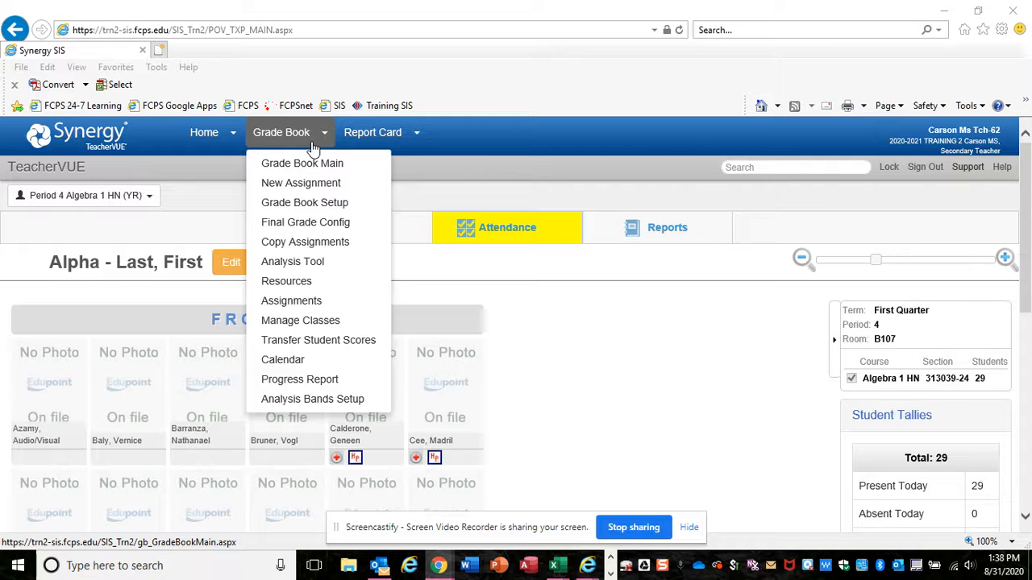
click(345, 209)
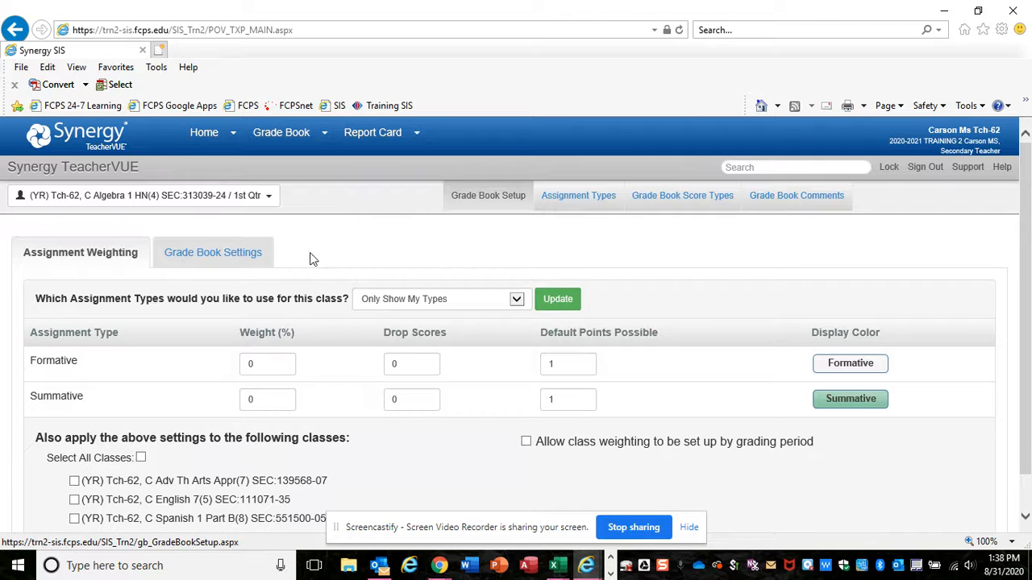
click(517, 302)
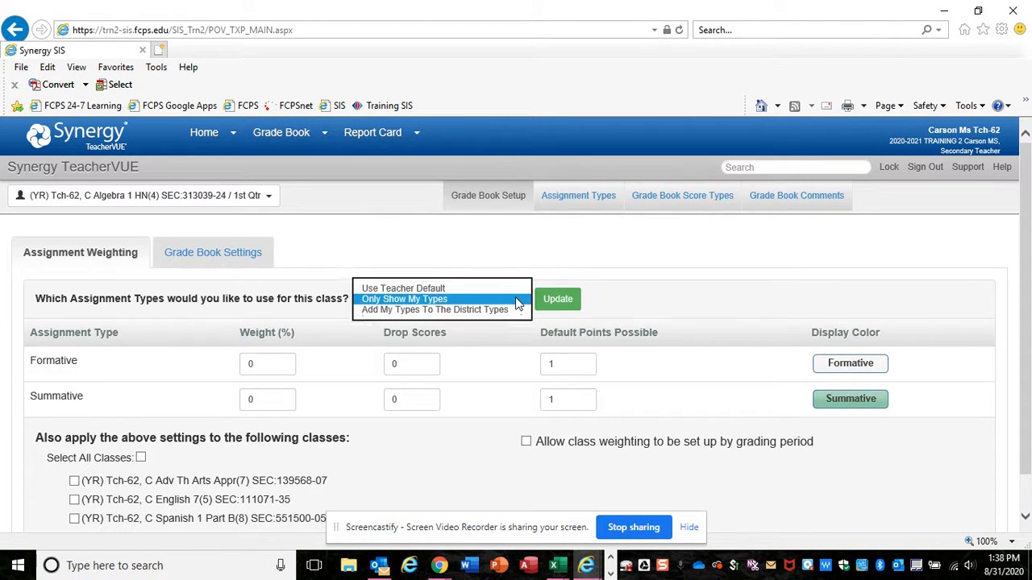
click(444, 303)
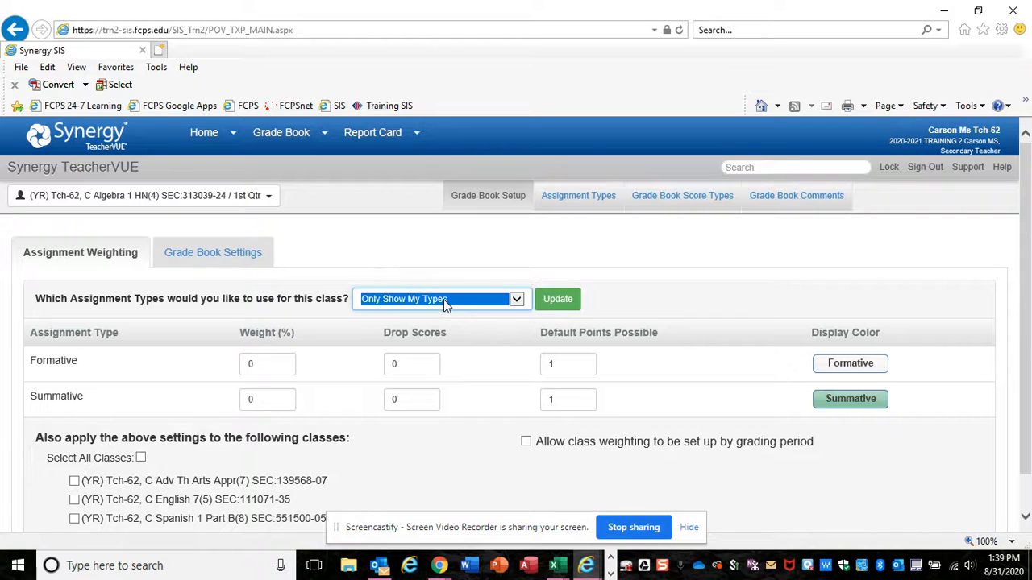
click(558, 308)
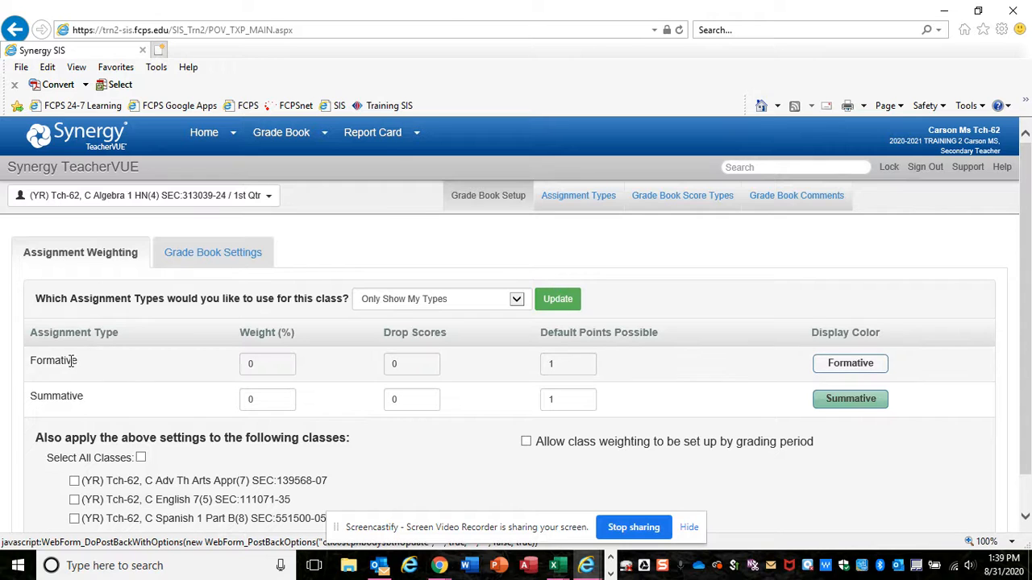
drag(33, 357, 96, 393)
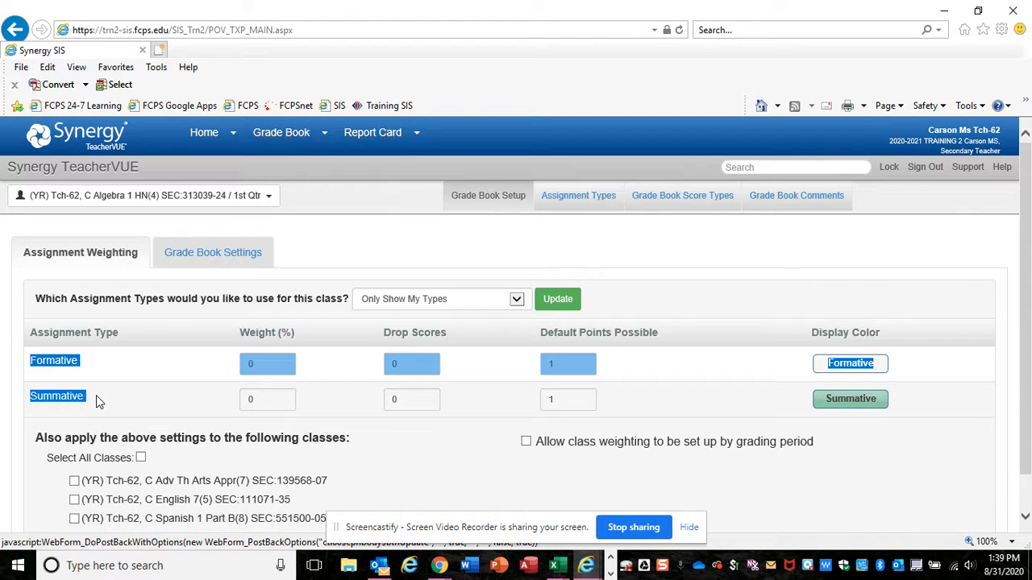
click(85, 371)
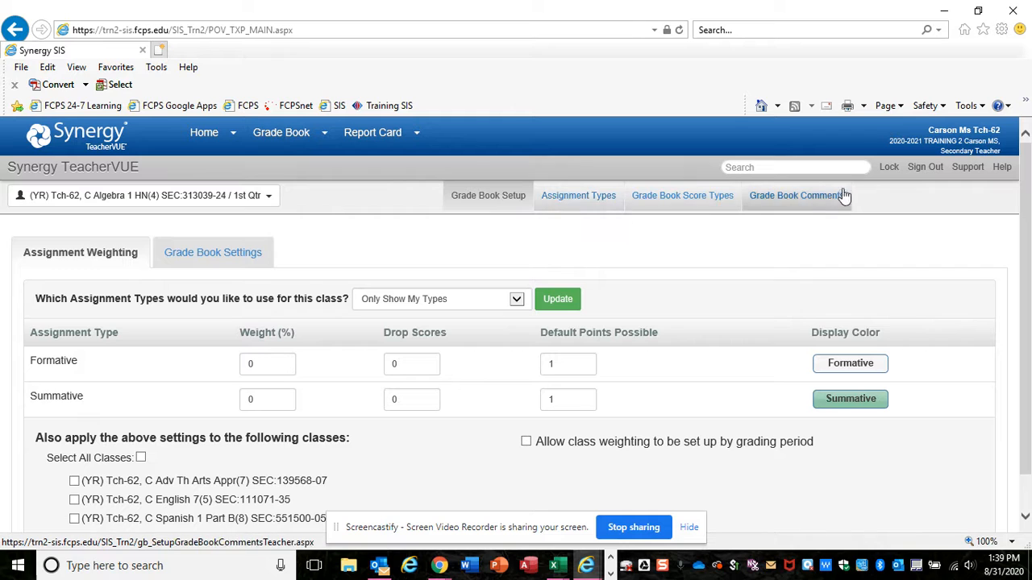
In Assignment Types, insert a new type named Unit Assessment with sequence 1 and Due Date set to Yes
click(578, 196)
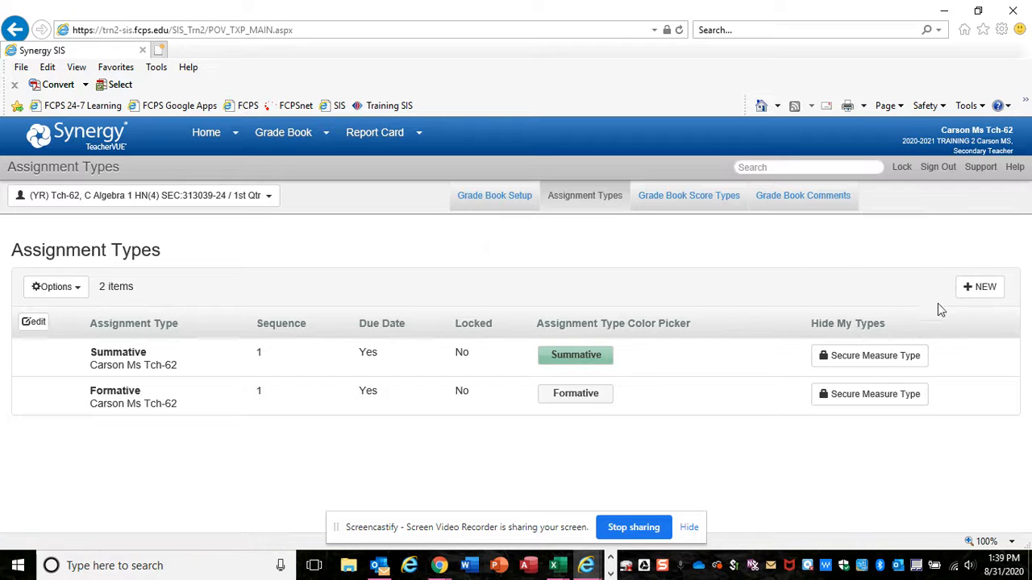
click(982, 291)
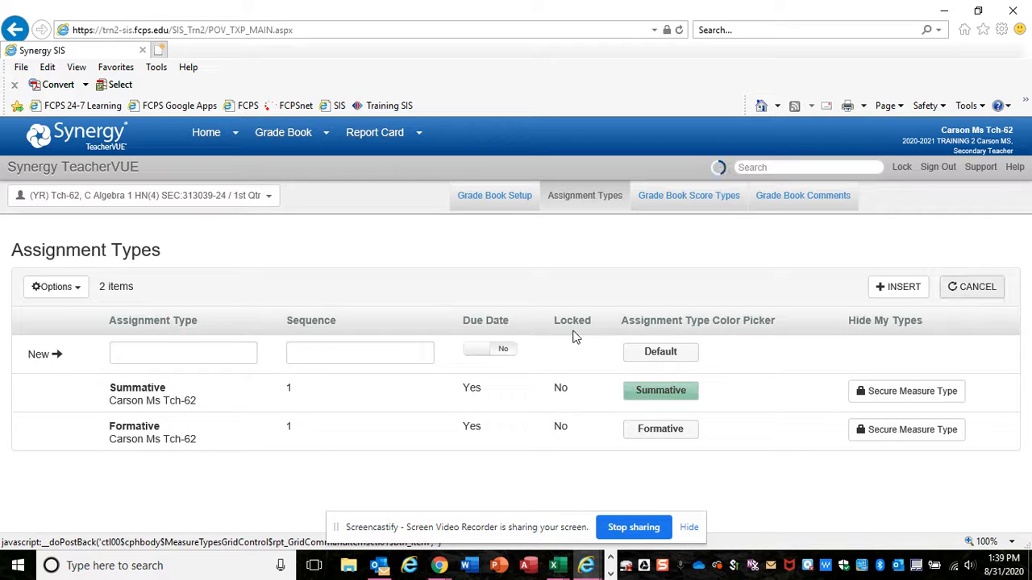
click(184, 354)
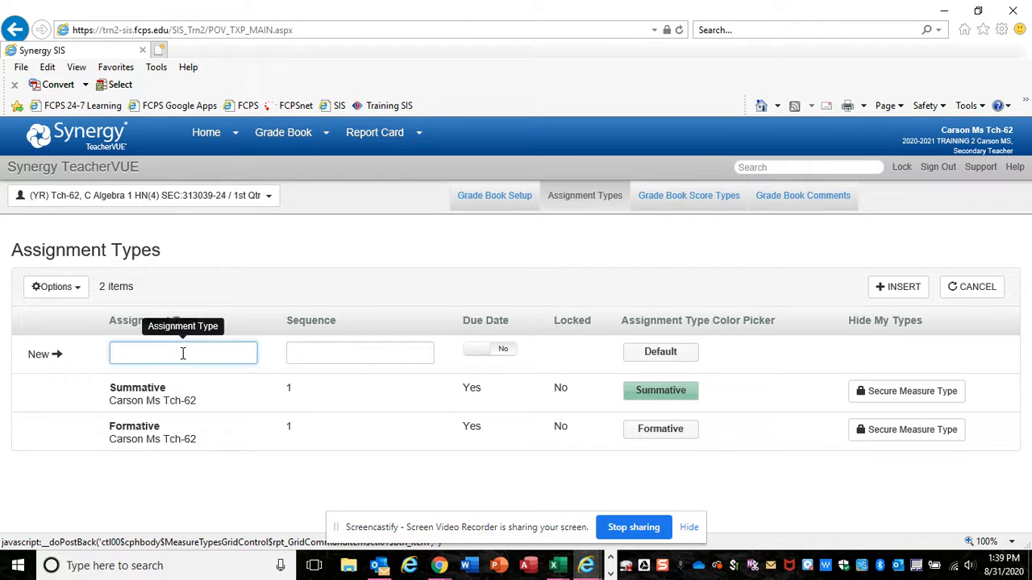
text(Unit Assessment)
click(411, 360)
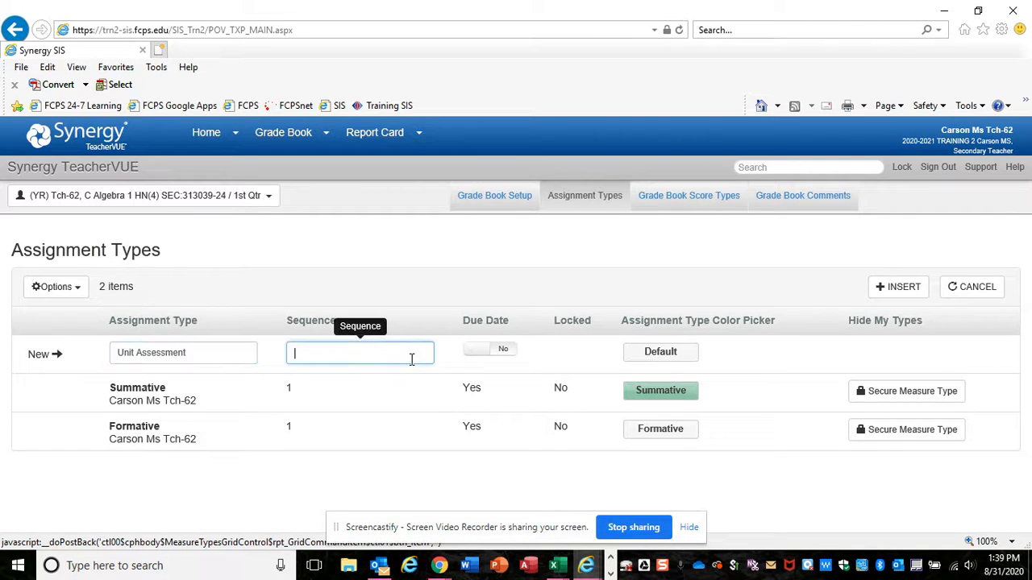
text(1)
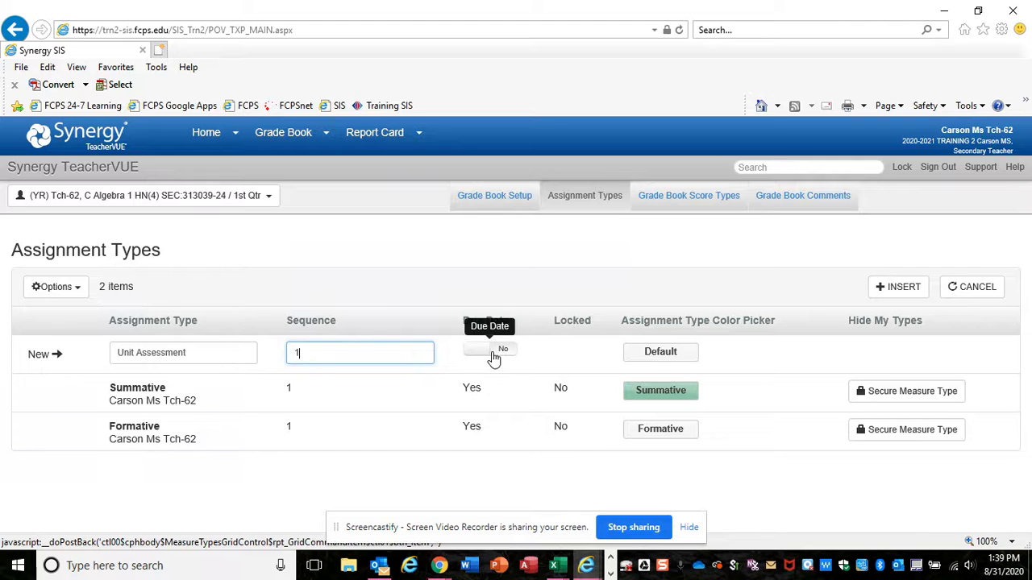
click(488, 353)
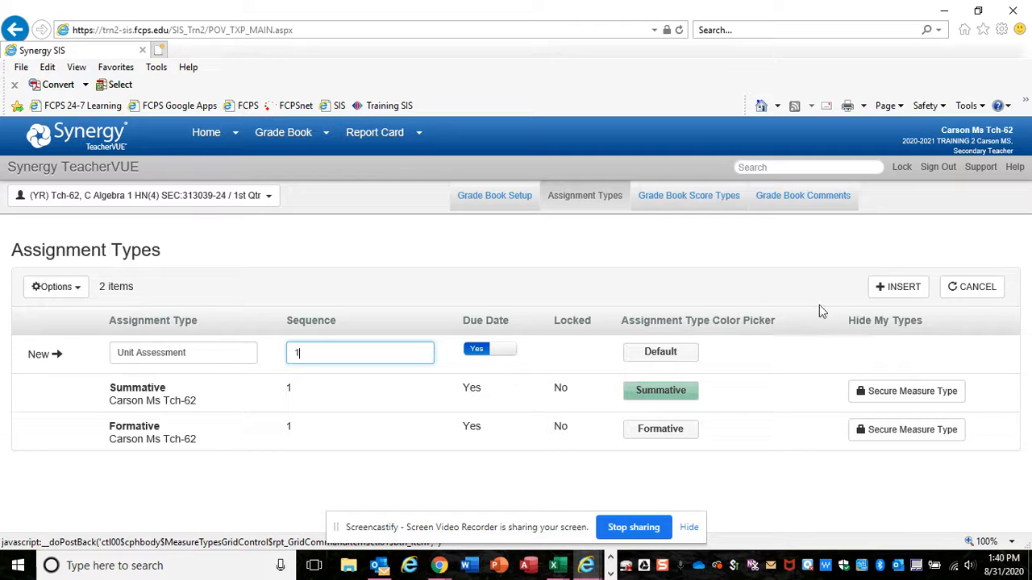
click(892, 294)
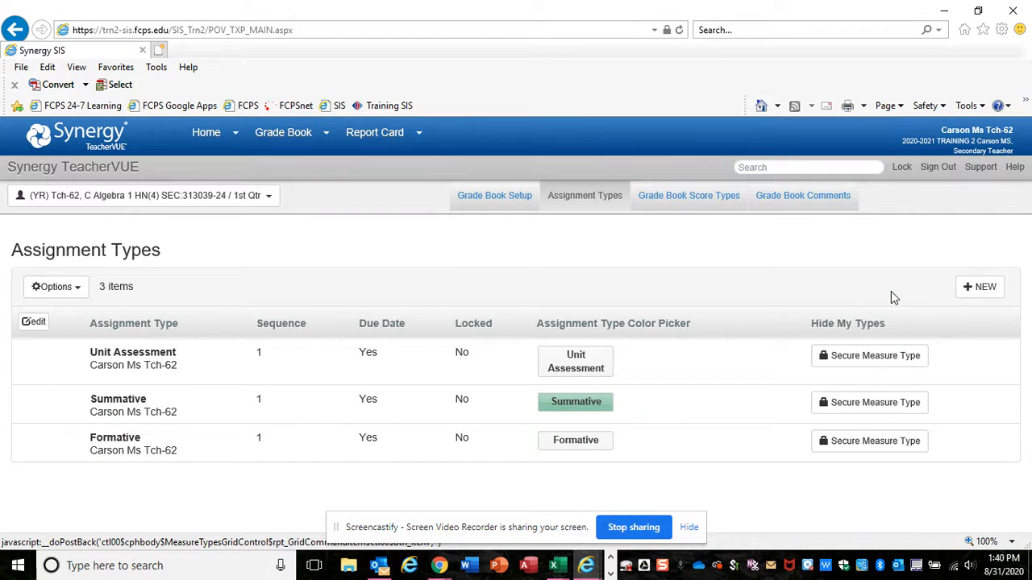
Insert a new assignment type named Quizzes with sequence 1 and Due Date set to Yes
click(974, 290)
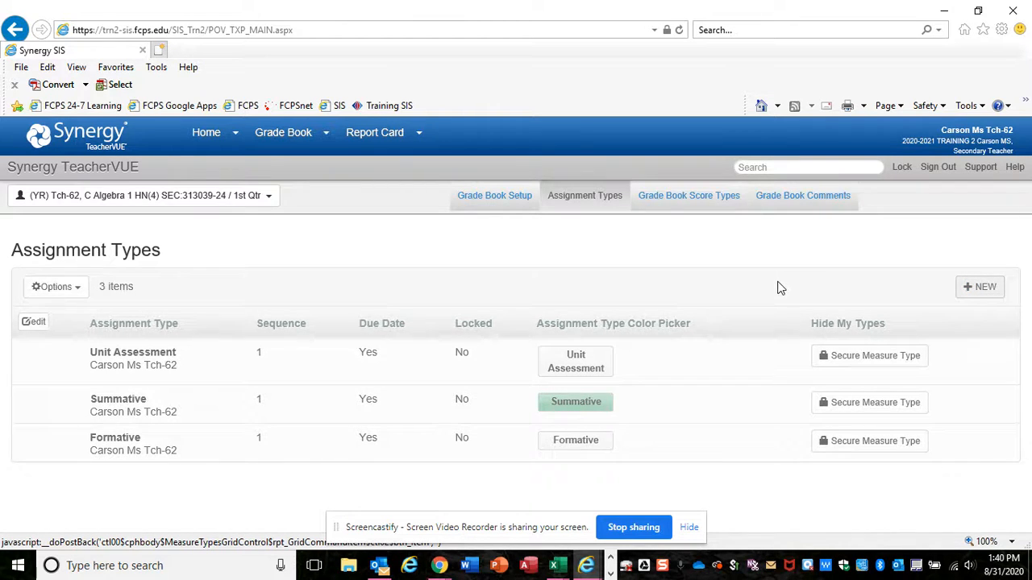
click(192, 352)
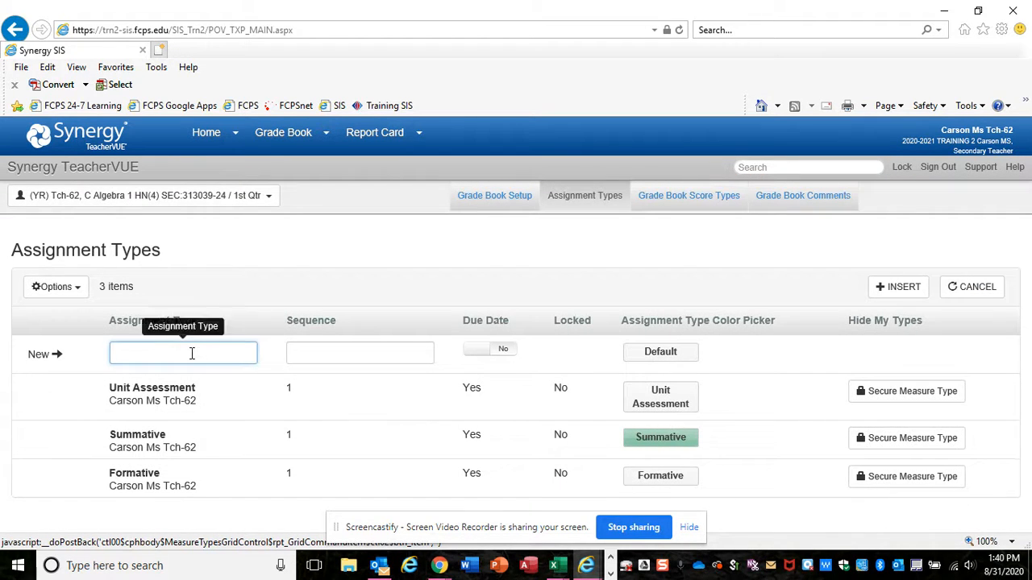
text(Qui)
text(1)
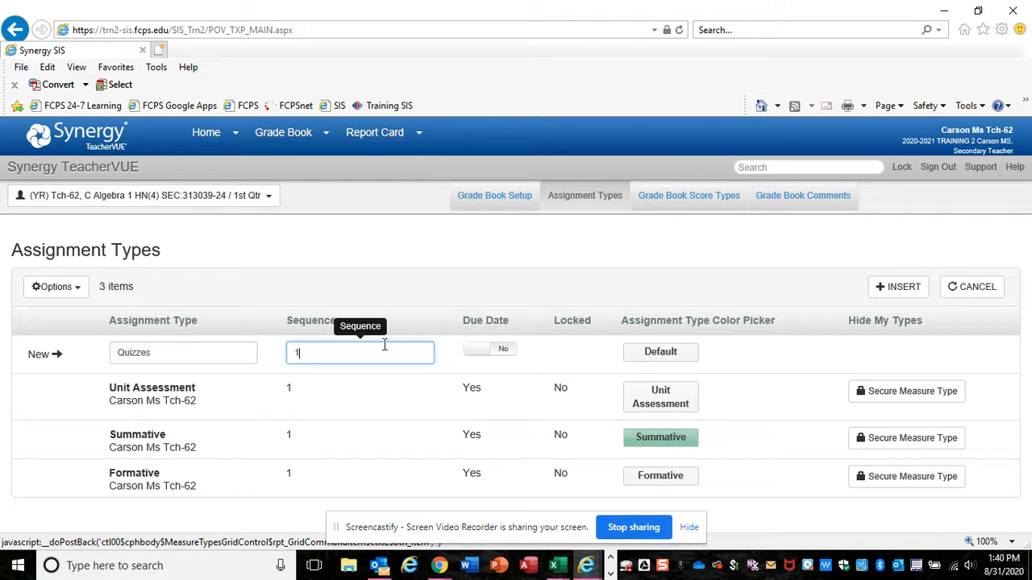
click(497, 353)
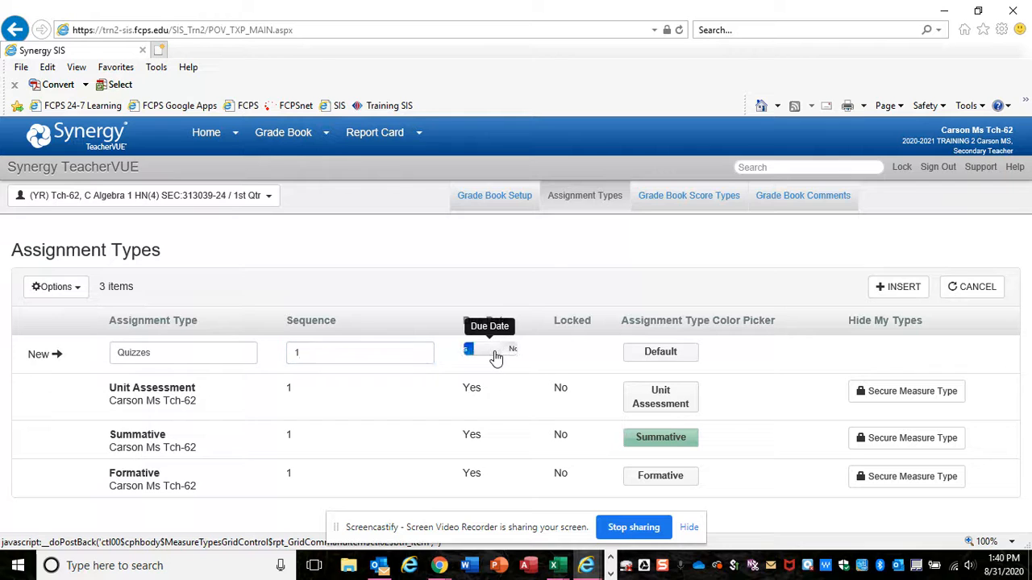
click(892, 295)
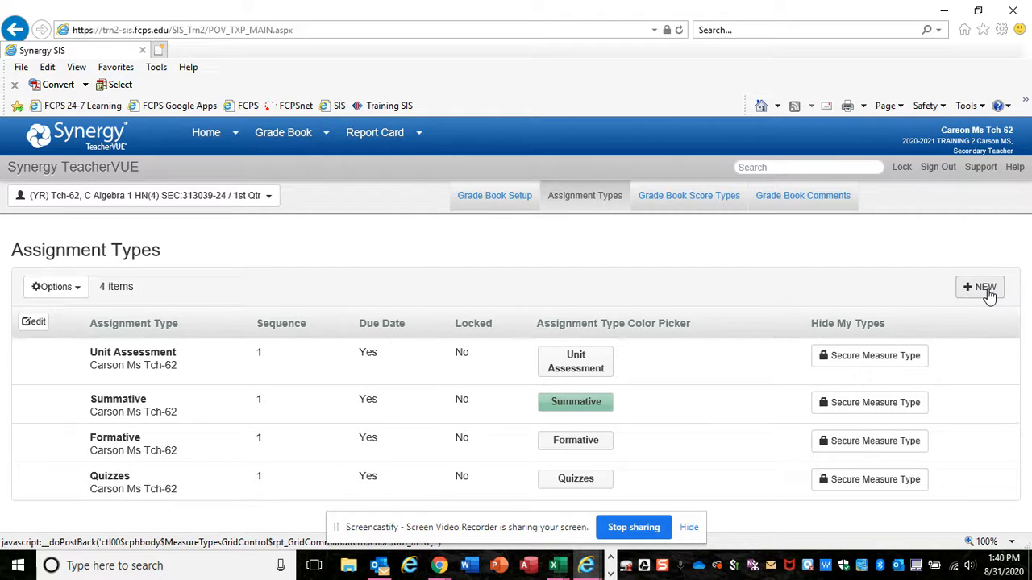
Insert a new assignment type named Classwork with sequence 1 and Due Date set to Yes
click(989, 295)
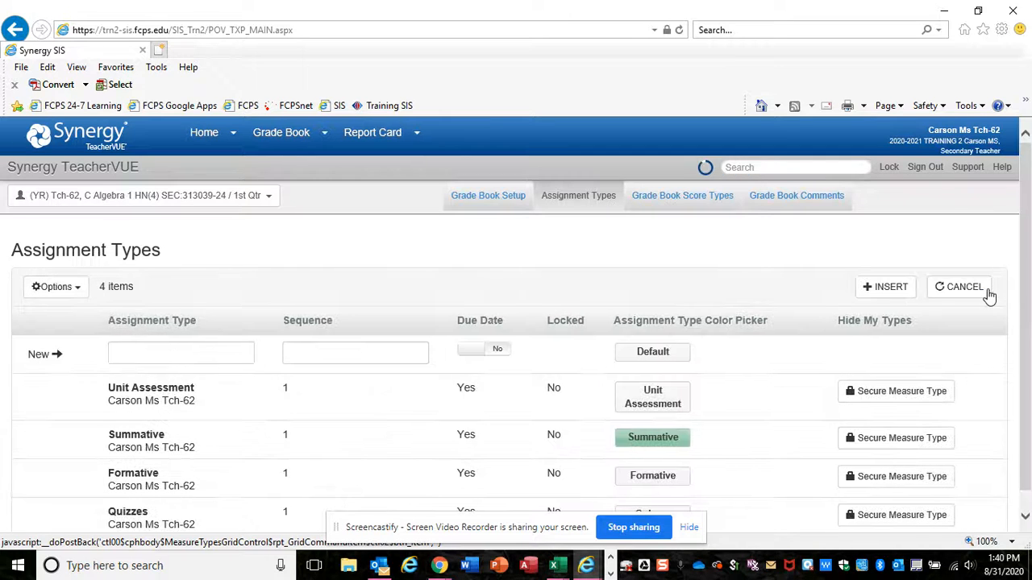
click(191, 345)
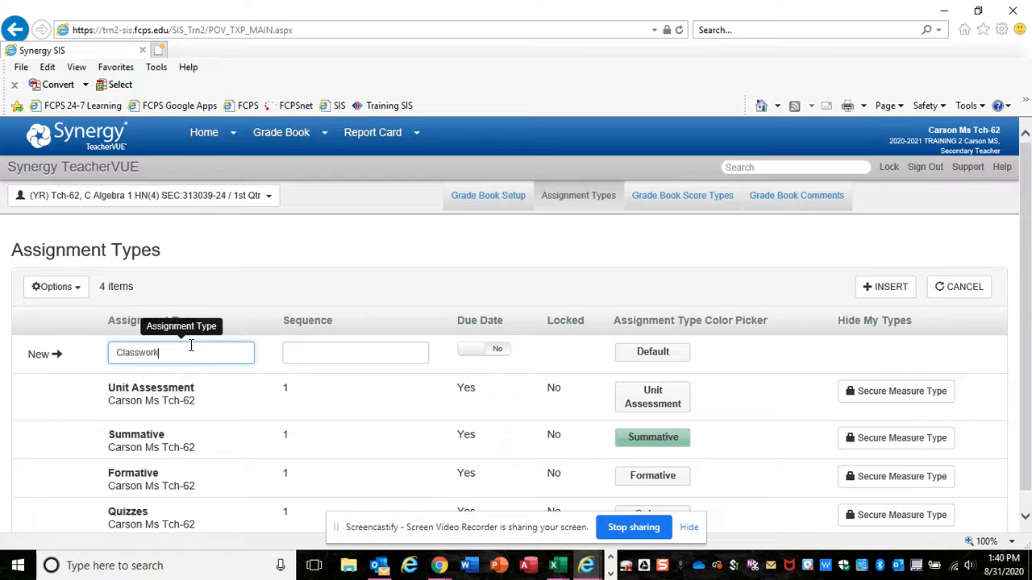
key(Tab)
text(1)
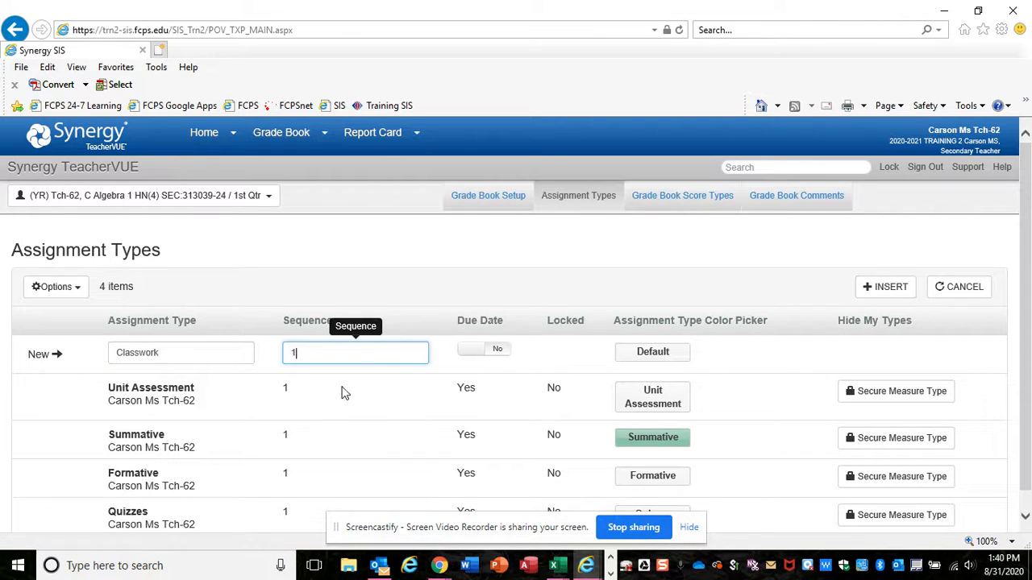
click(489, 349)
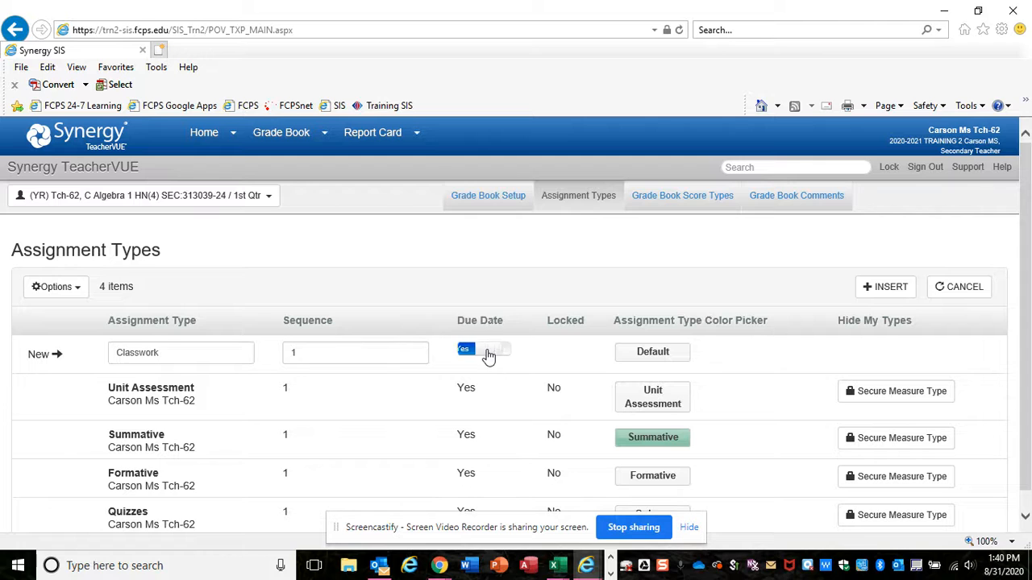
click(902, 291)
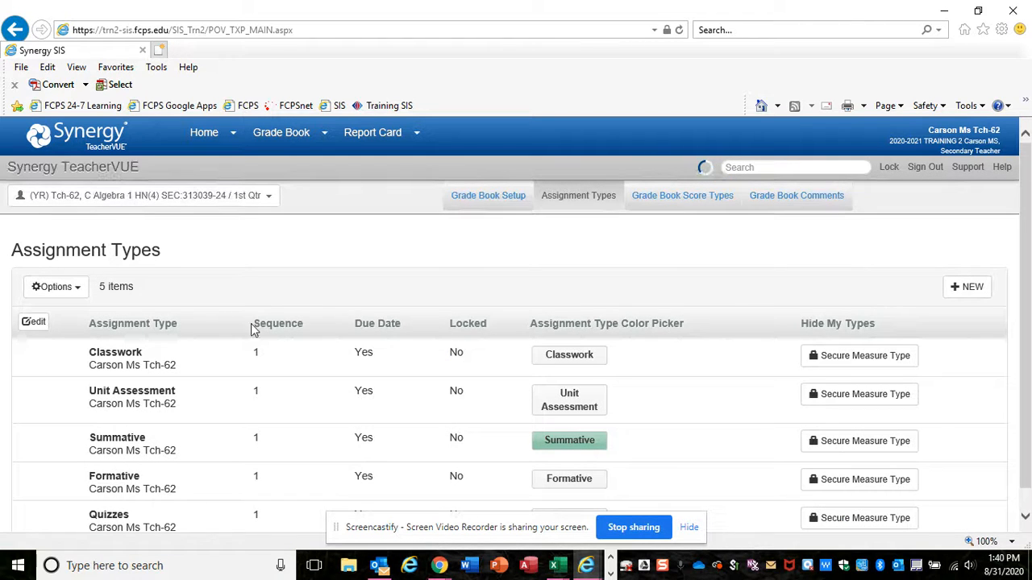
Insert a new assignment type named Homework with sequence 1 and Due Date set to Yes
click(968, 286)
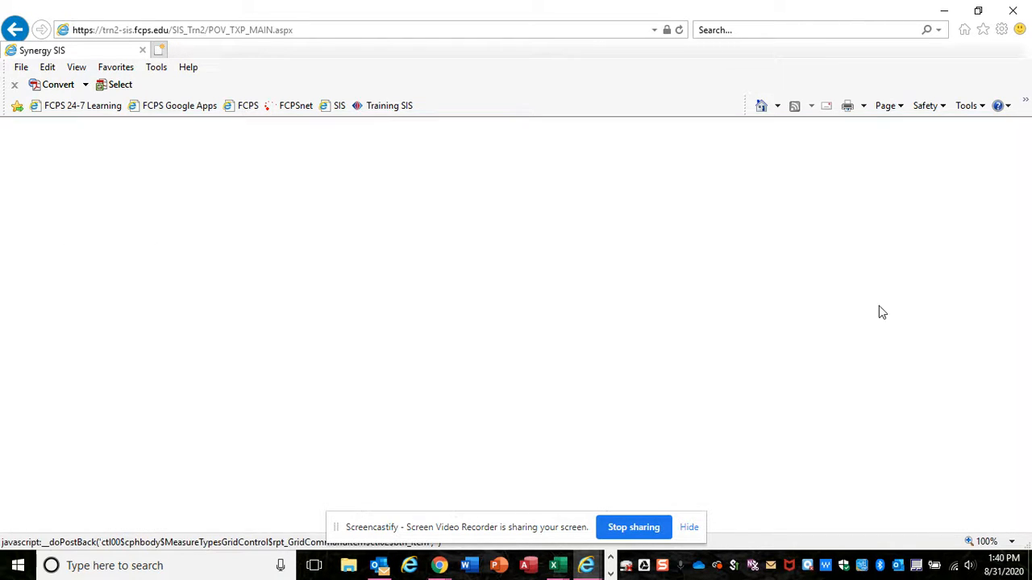
click(150, 355)
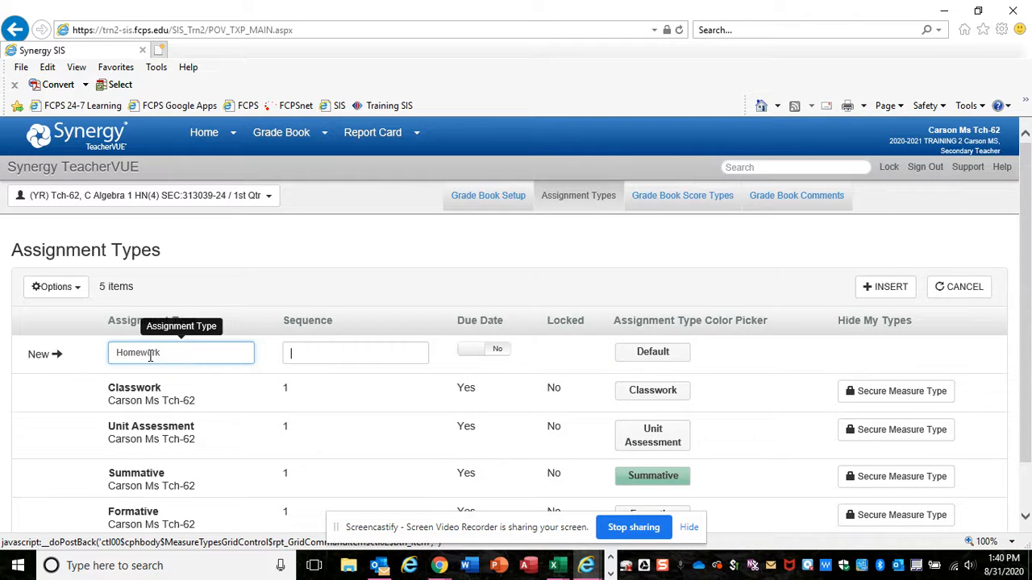
text(1)
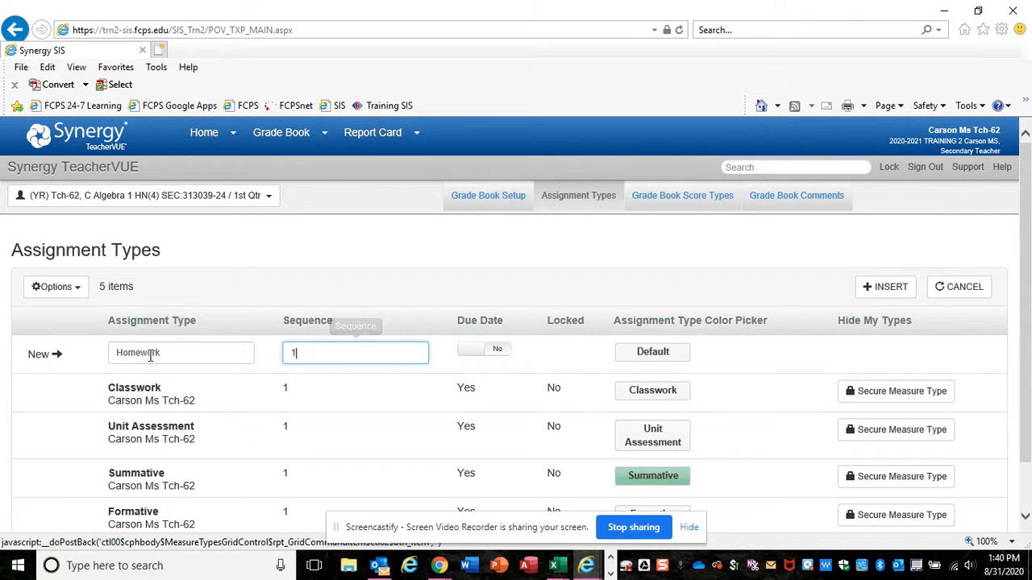
click(489, 353)
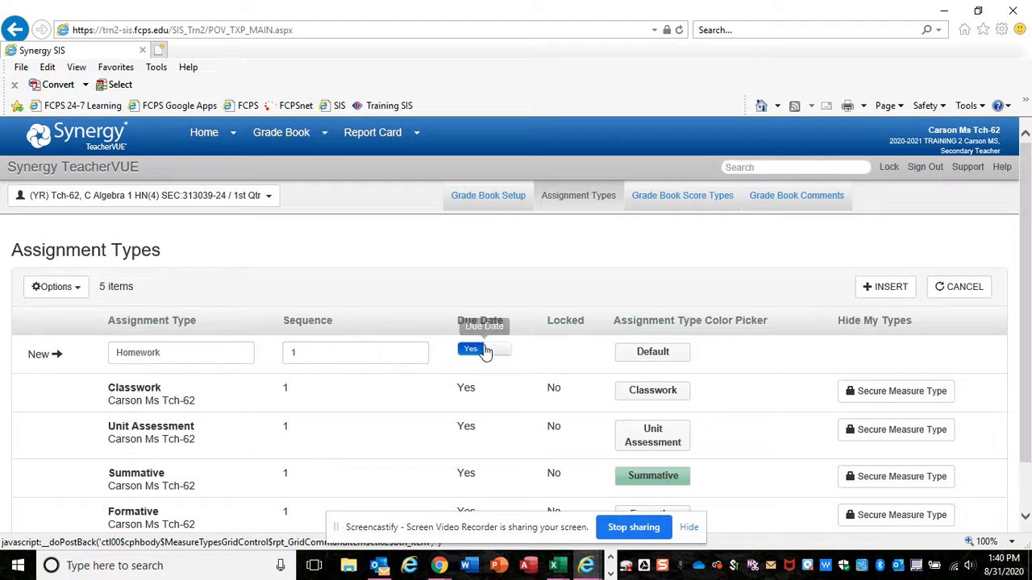
click(868, 293)
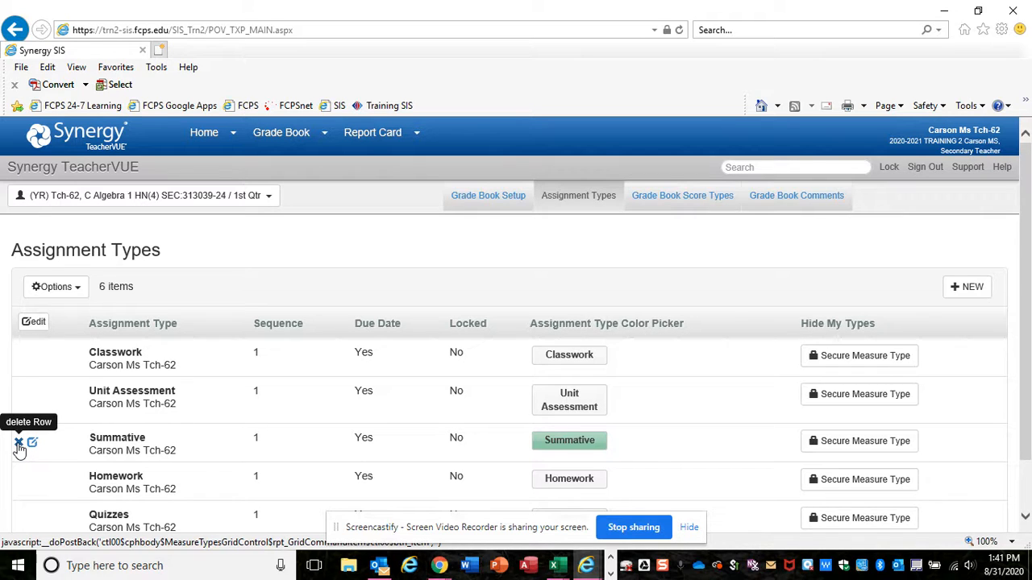
Delete the Summative assignment type, then save and confirm the deletion
click(18, 444)
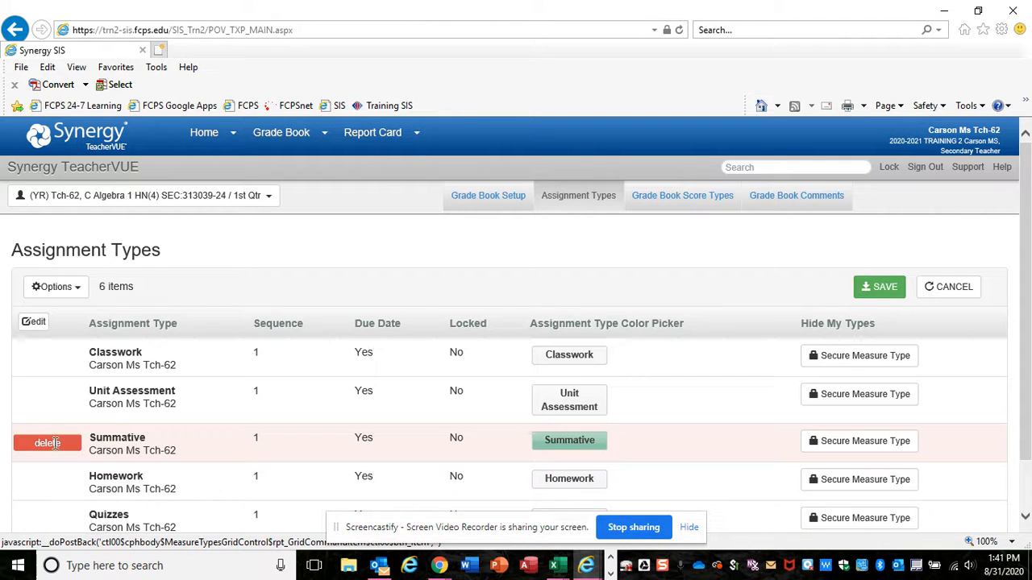
click(884, 288)
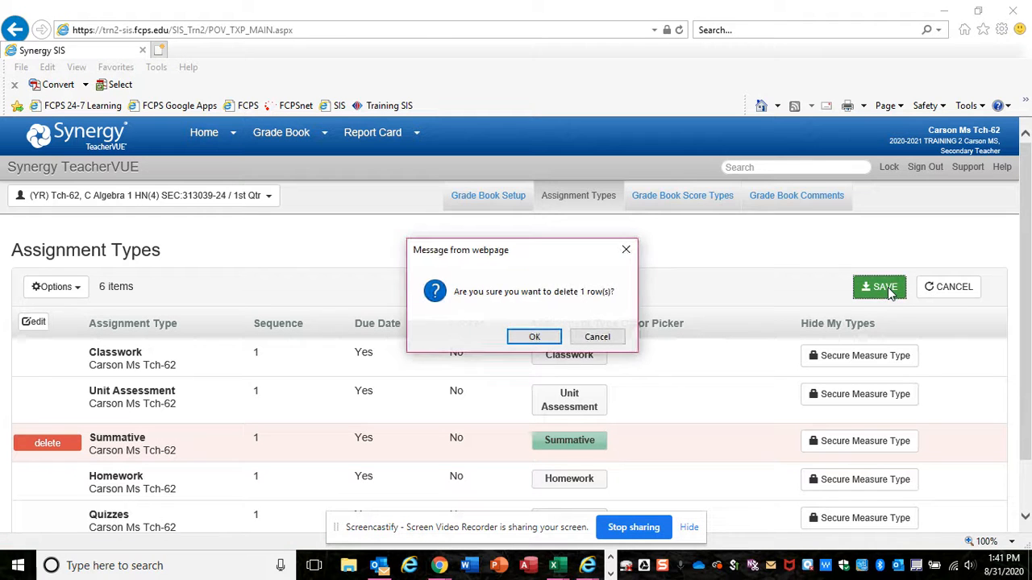
click(550, 338)
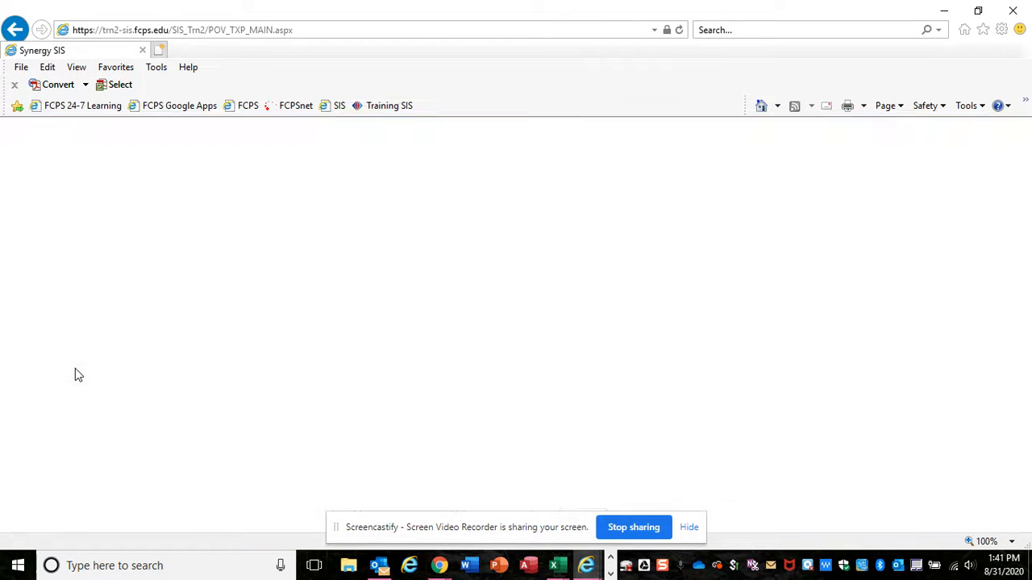
Delete the Formative assignment type and save the change
scroll(63, 412, down, 1)
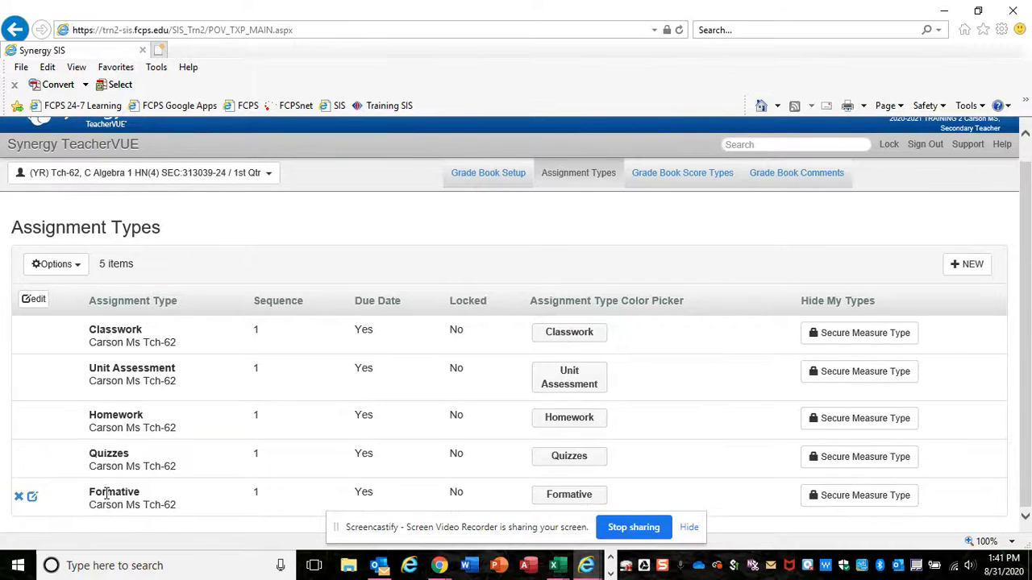
mouse_move(21, 504)
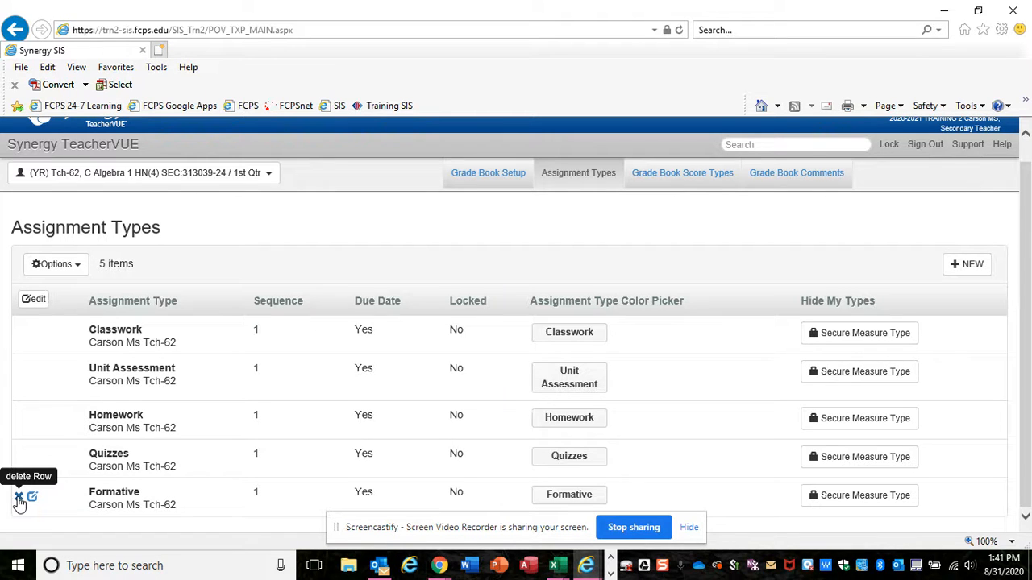
click(19, 499)
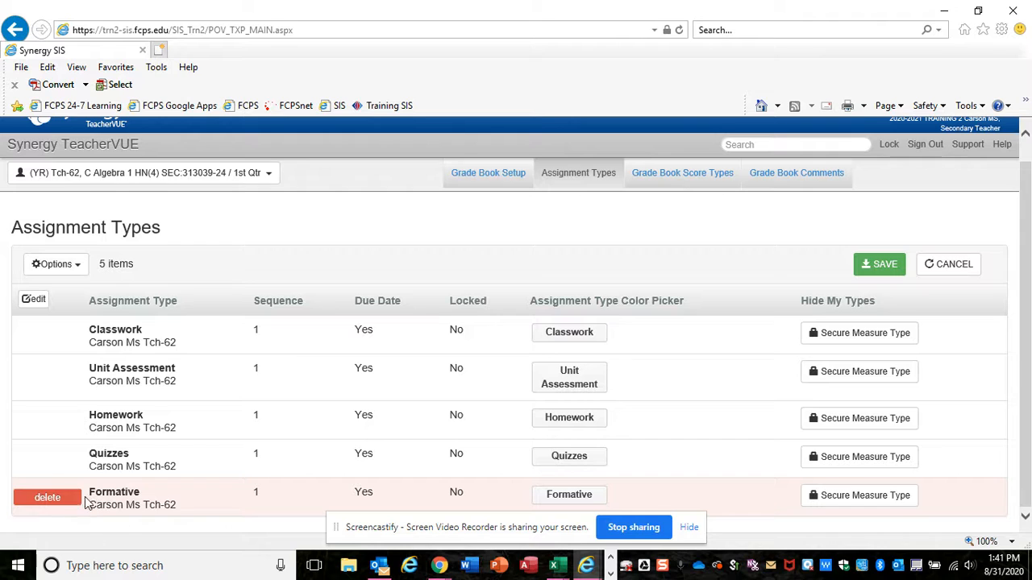
click(882, 269)
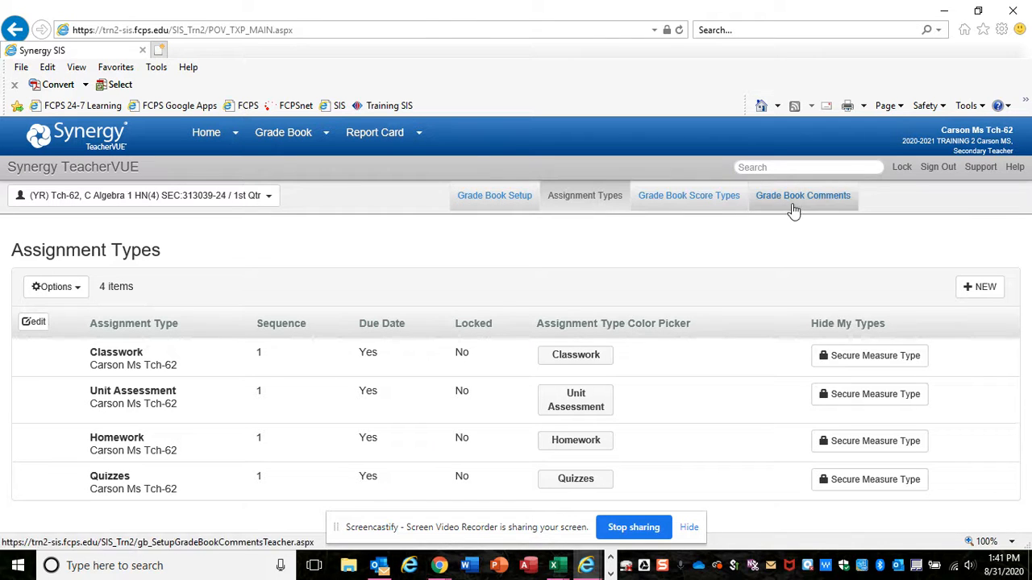
In Grade Book Setup, set the assignment weights to Classwork 30%, Homework 10%, Quizzes 30% and Unit Assessment 30%
click(499, 206)
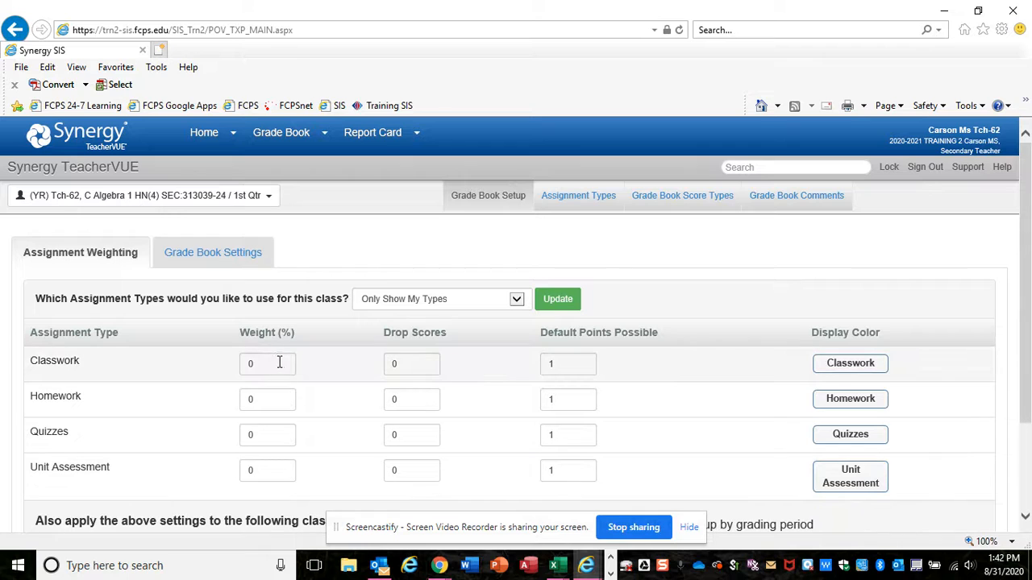
click(277, 364)
key(Tab)
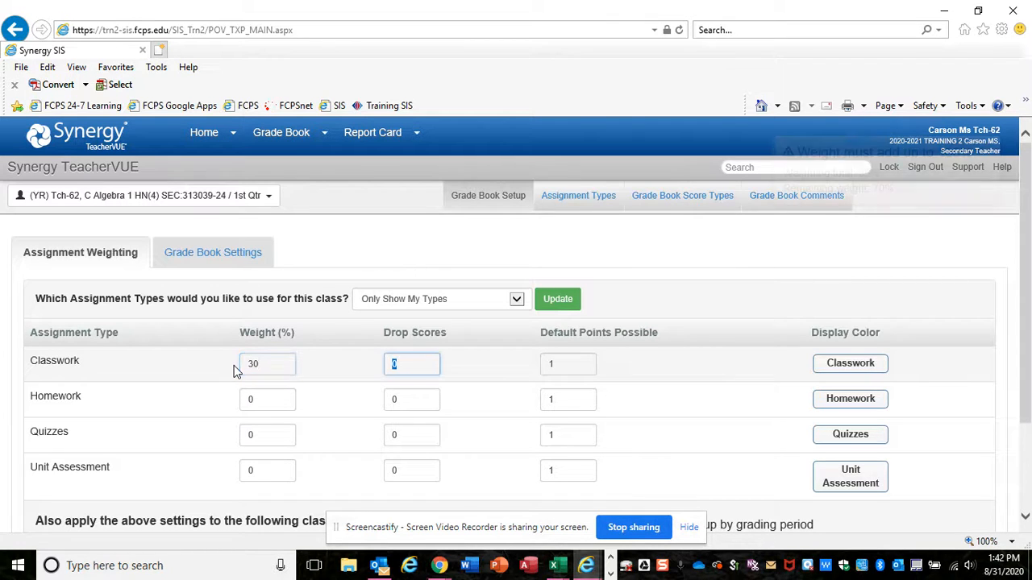
click(249, 401)
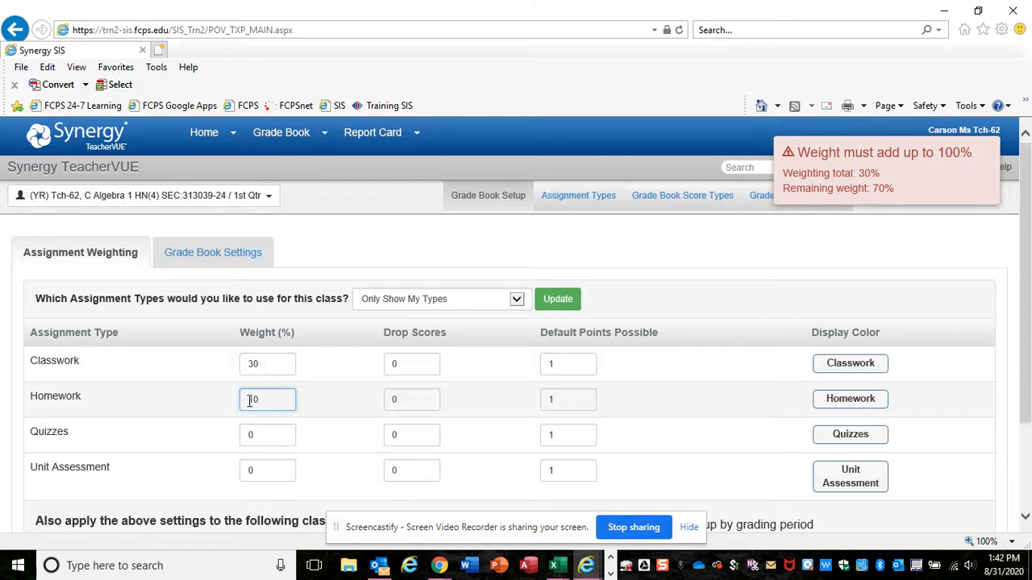
text(10)
key(Tab)
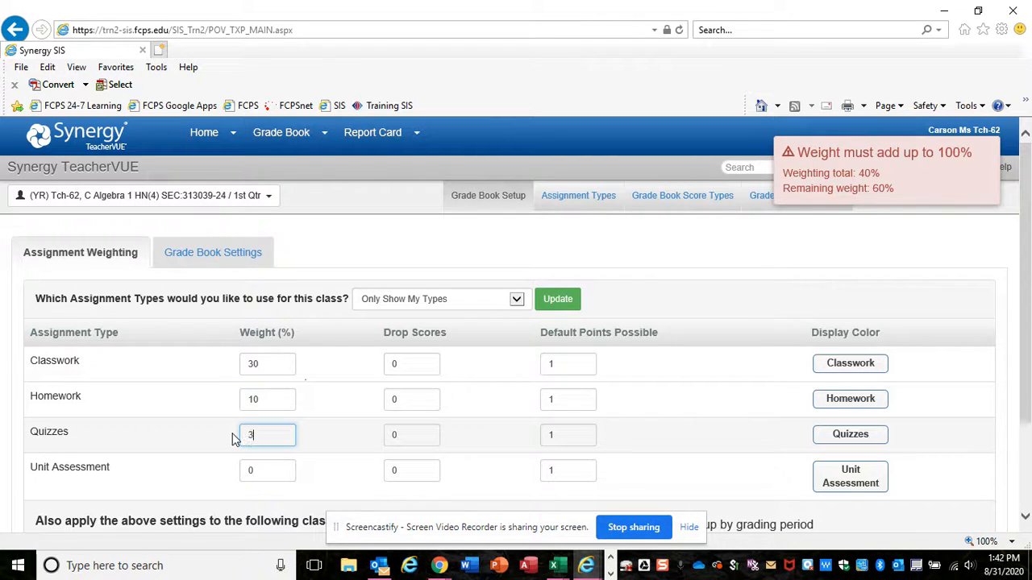
key(Tab)
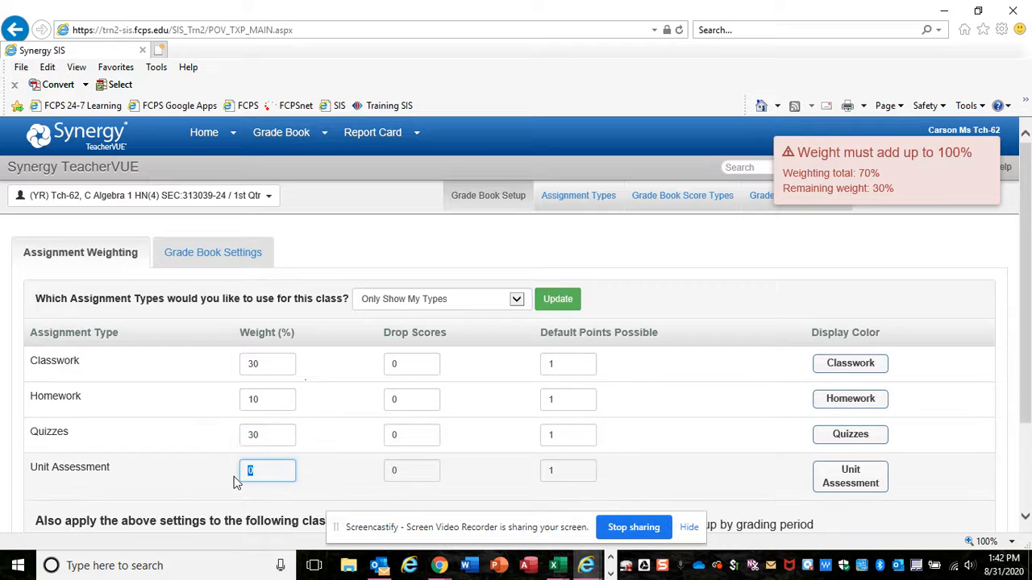
text(30)
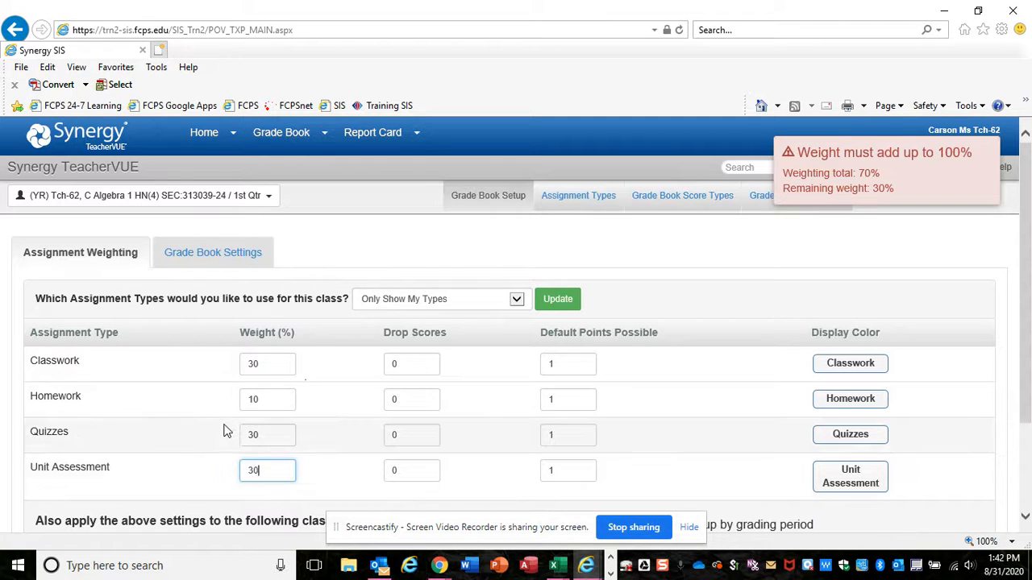
click(183, 403)
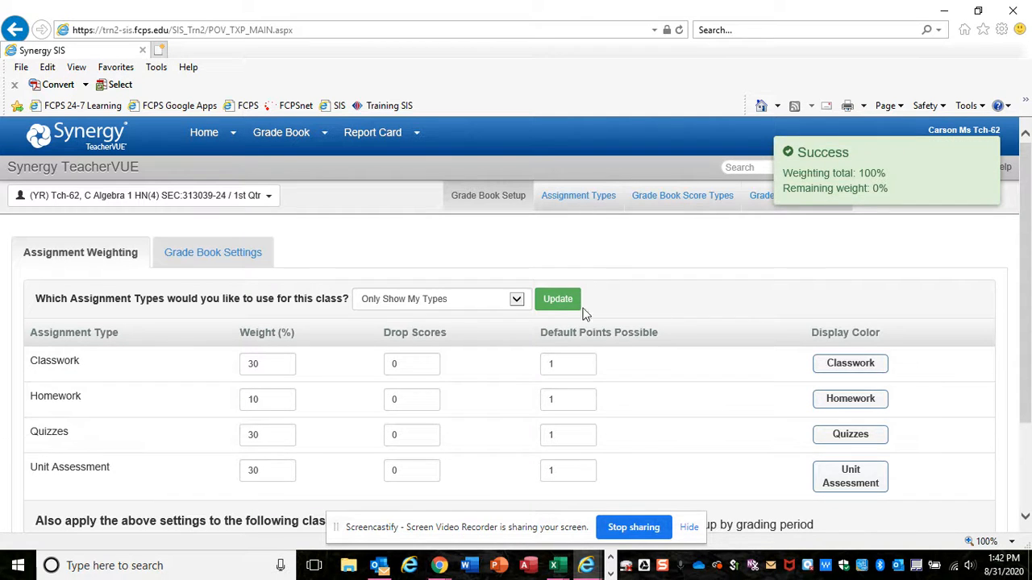
Apply the weighting also to the Adv Th Arts Appr, English 7 and Spanish 1 Part B classes and update the settings
scroll(663, 373, down, 2)
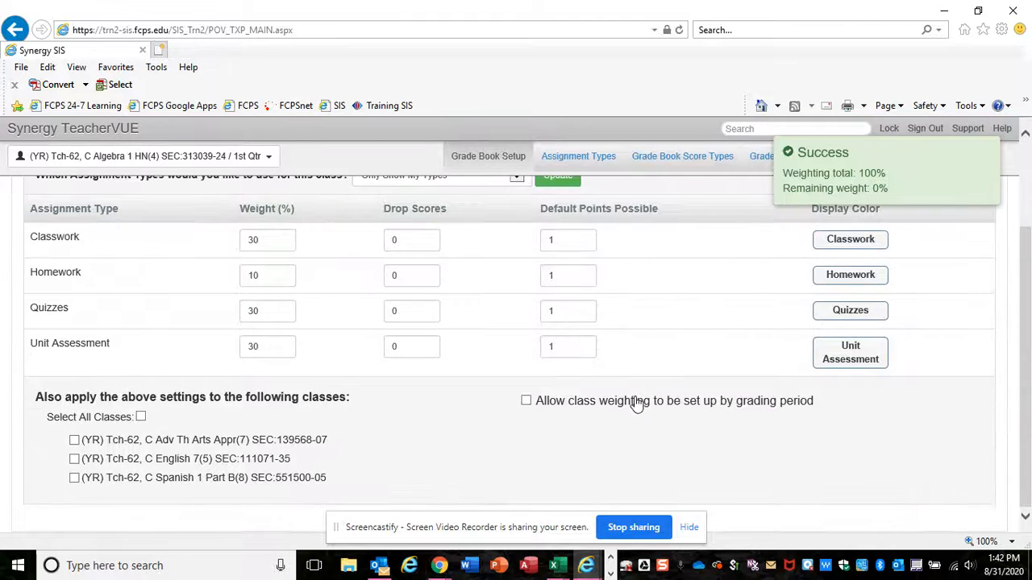
scroll(267, 281, up, 1)
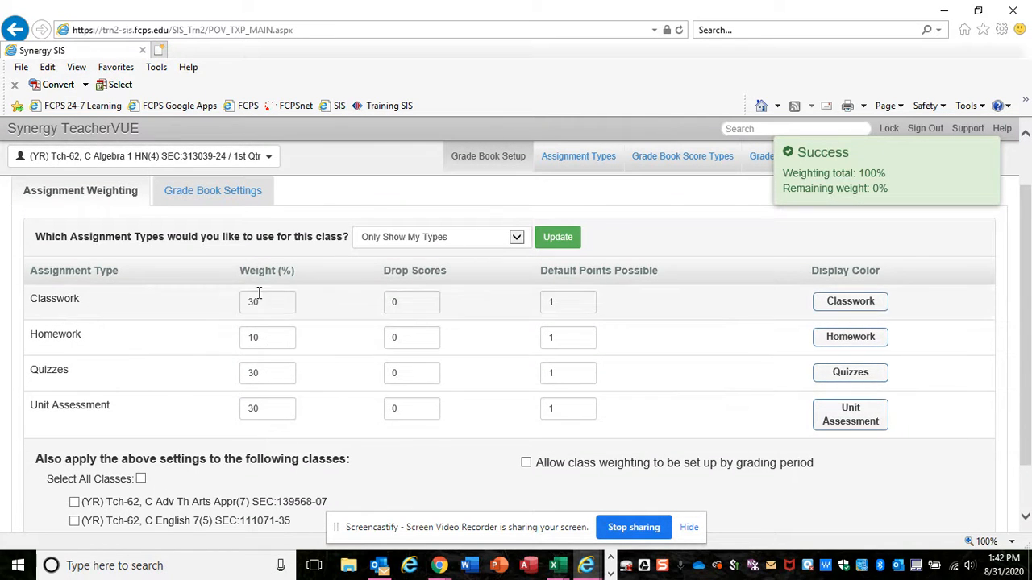
scroll(171, 402, down, 1)
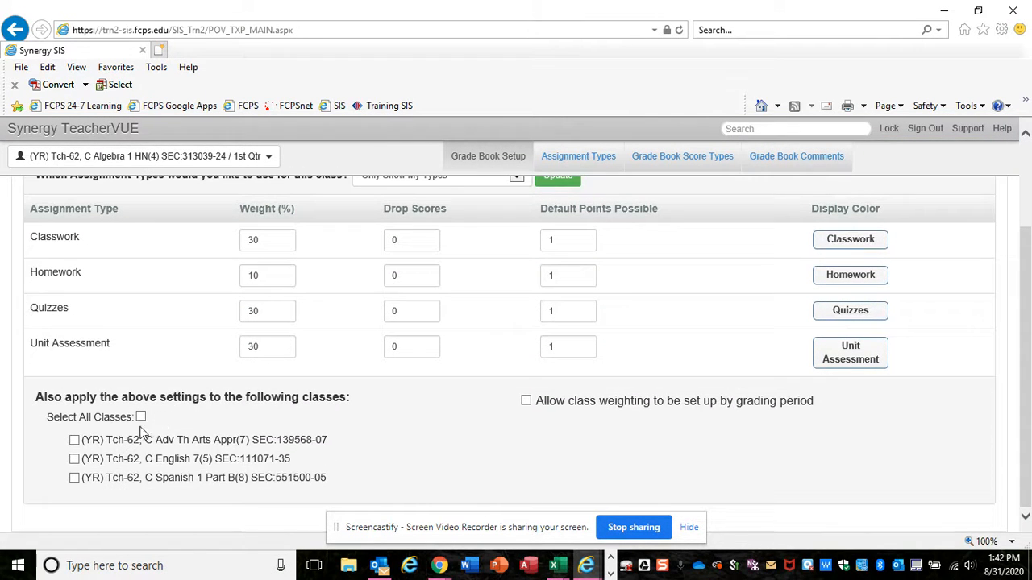
click(73, 440)
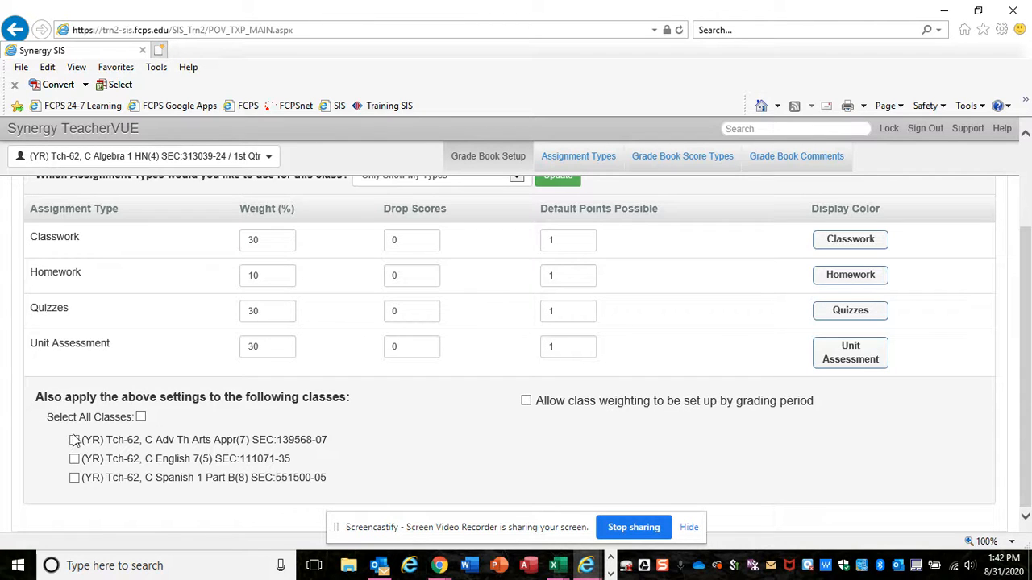
click(74, 458)
click(74, 478)
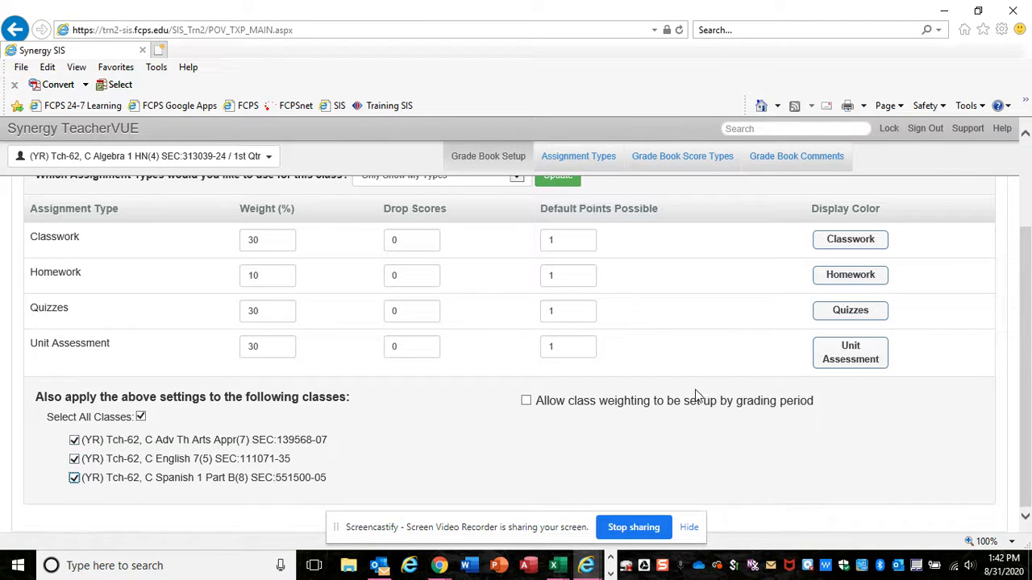
scroll(710, 321, up, 3)
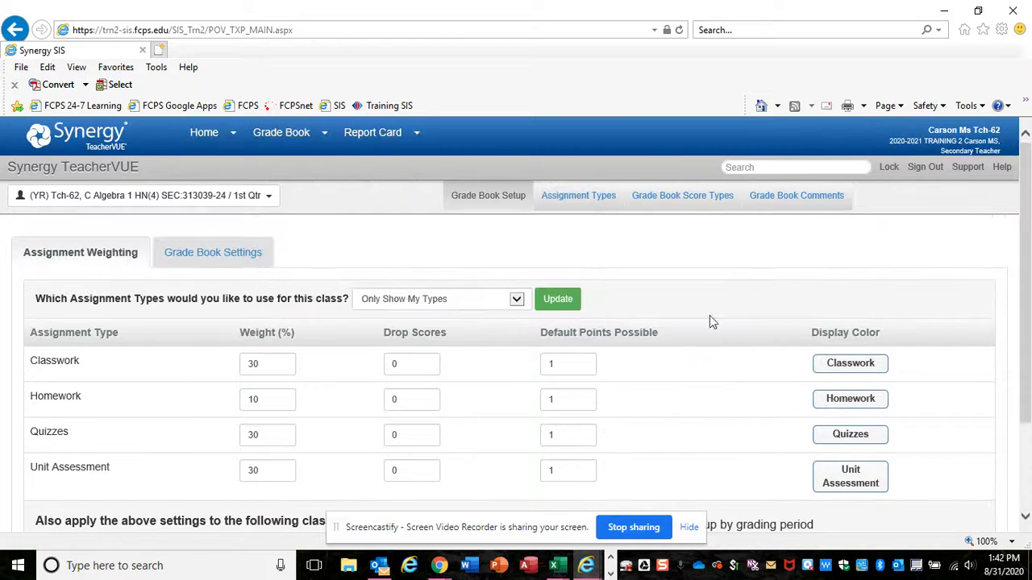
click(567, 300)
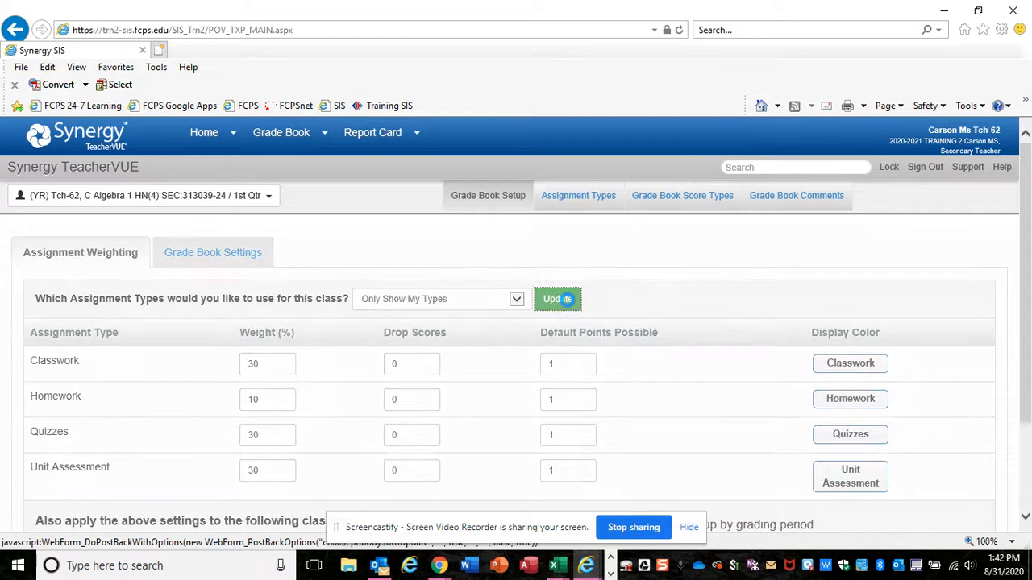